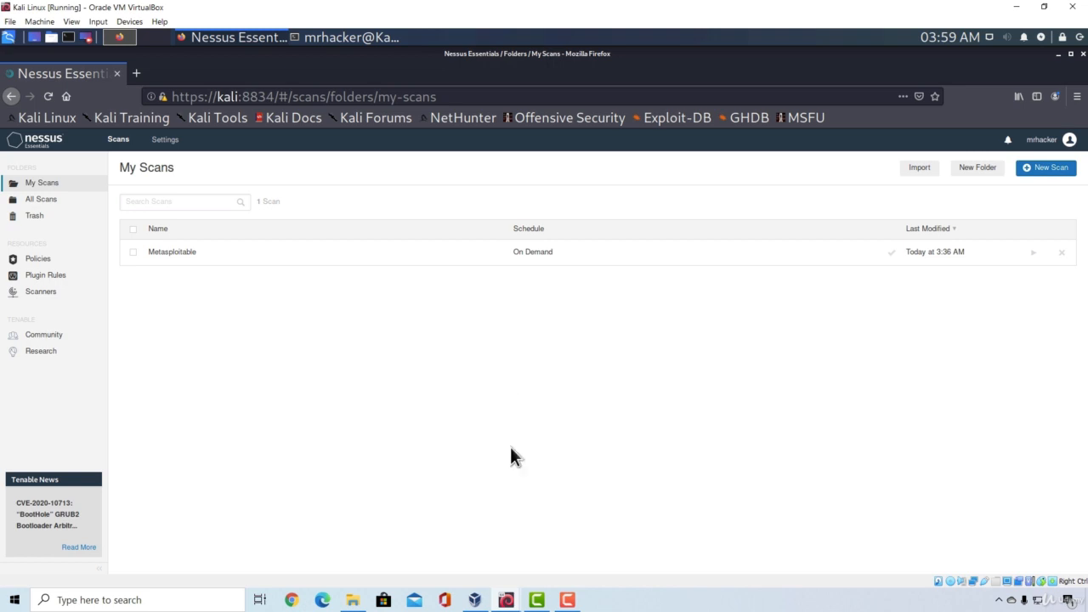
Step: Check the Windows 7 VM's IP configuration and review the open ports in the nmap scan output
{"action": "mouse_move", "coordinate": [507, 600]}
{"action": "left_click", "coordinate": [559, 557]}
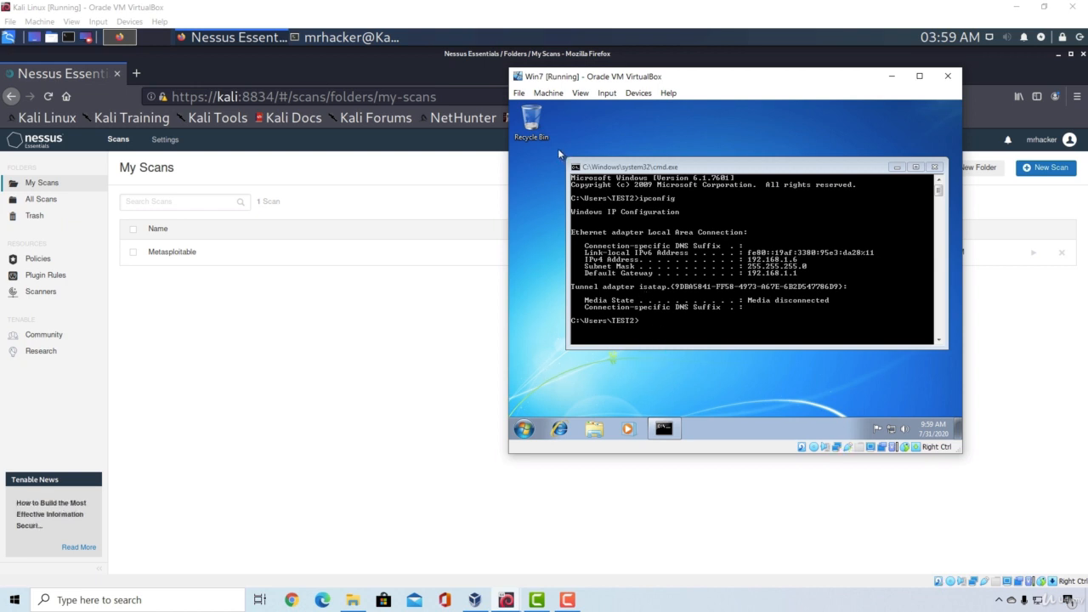
{"action": "left_click", "coordinate": [349, 39]}
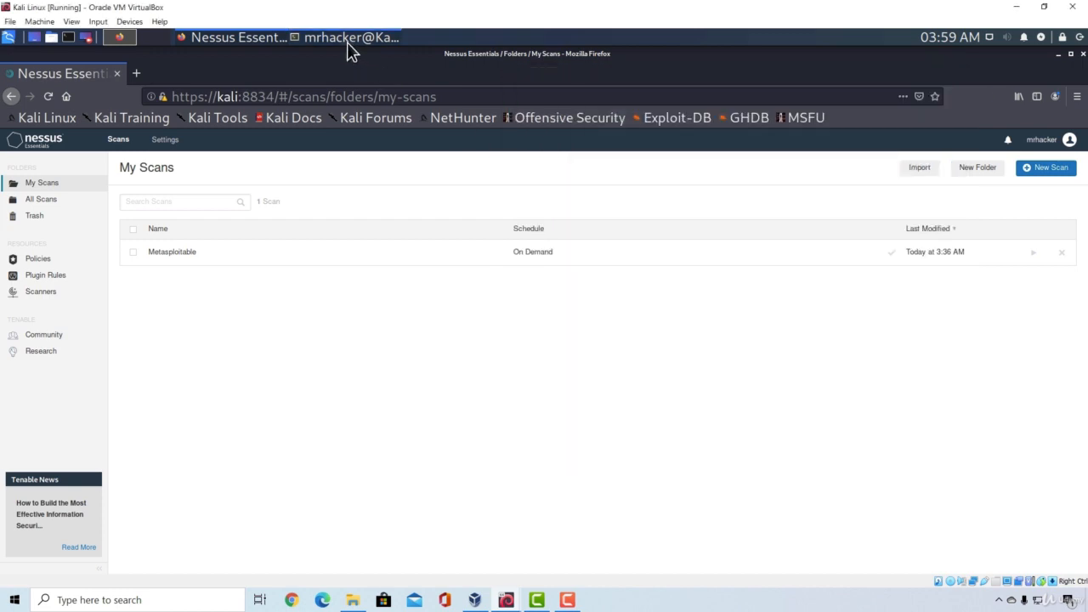
{"action": "left_click_drag", "start_coordinate": [204, 479], "coordinate": [5, 314]}
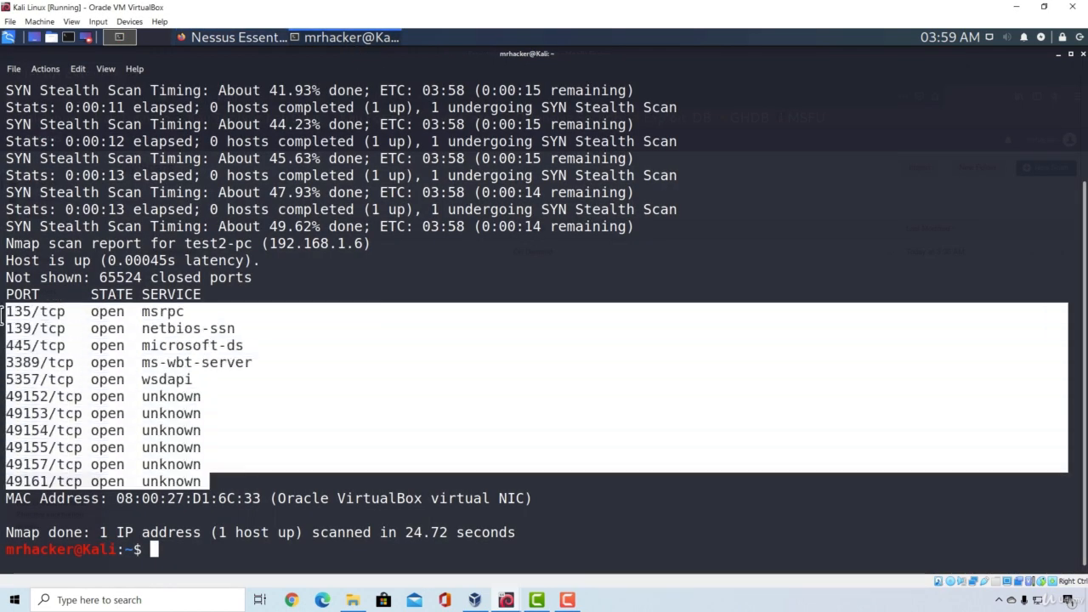
{"action": "left_click", "coordinate": [297, 411]}
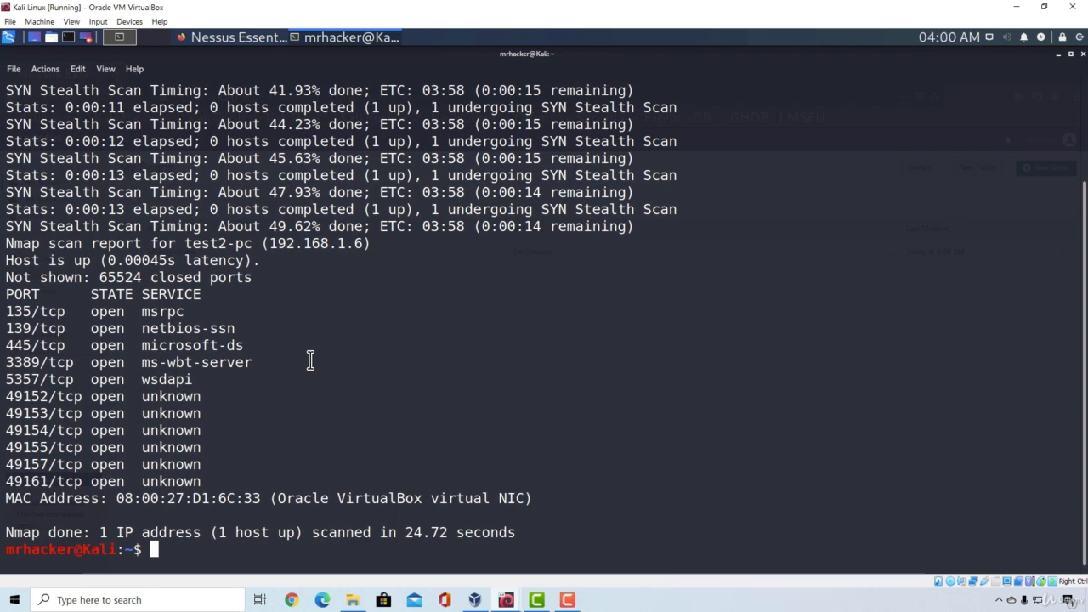
Step: Create a new Basic Network Scan in Nessus named "Windows 7"
{"action": "left_click", "coordinate": [224, 37]}
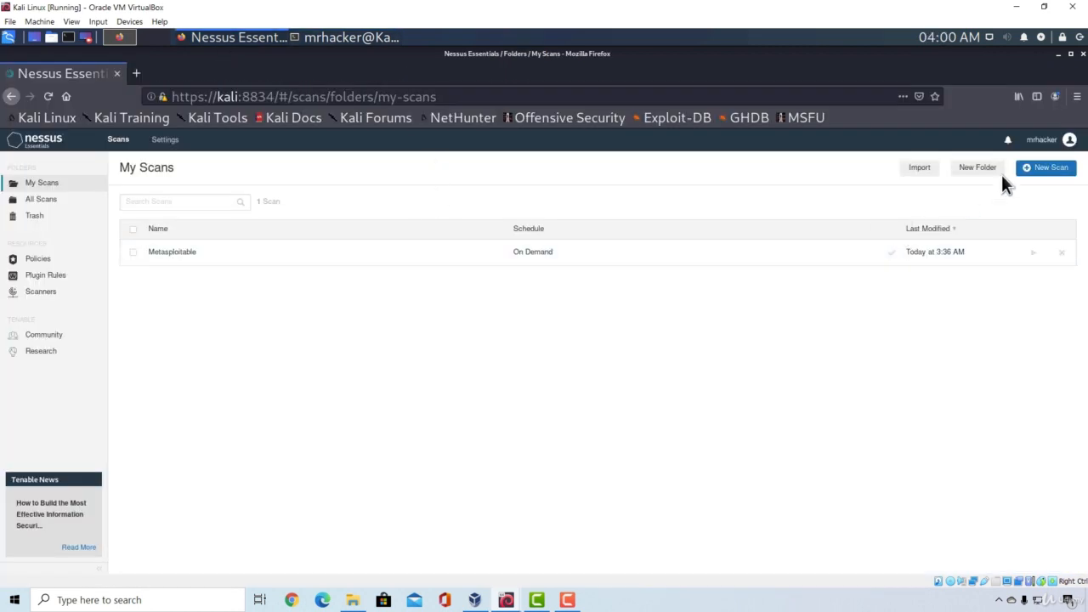
{"action": "left_click", "coordinate": [1049, 168]}
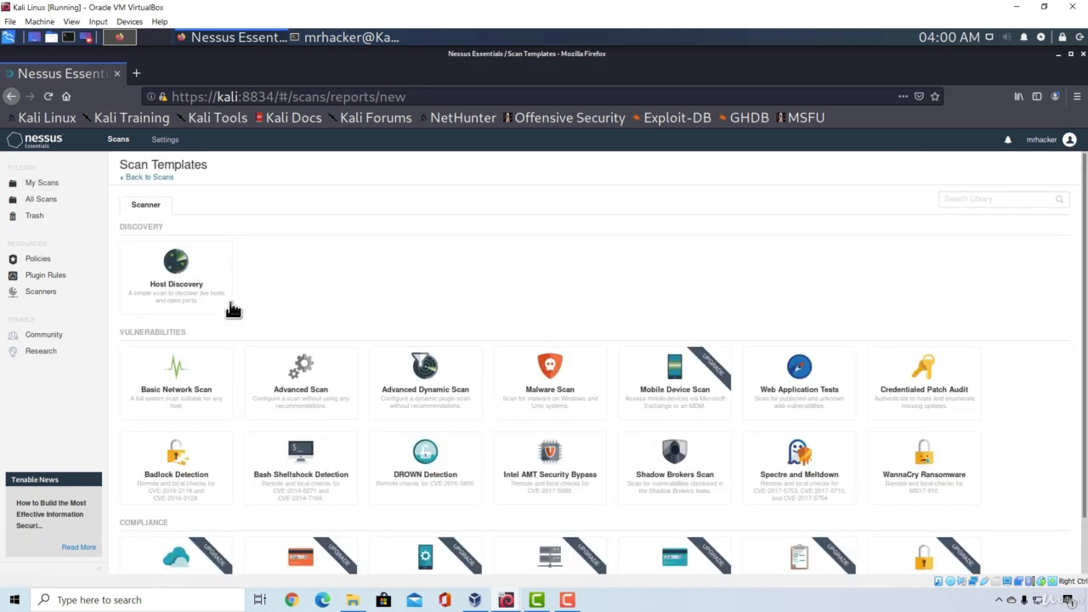
{"action": "left_click", "coordinate": [162, 370]}
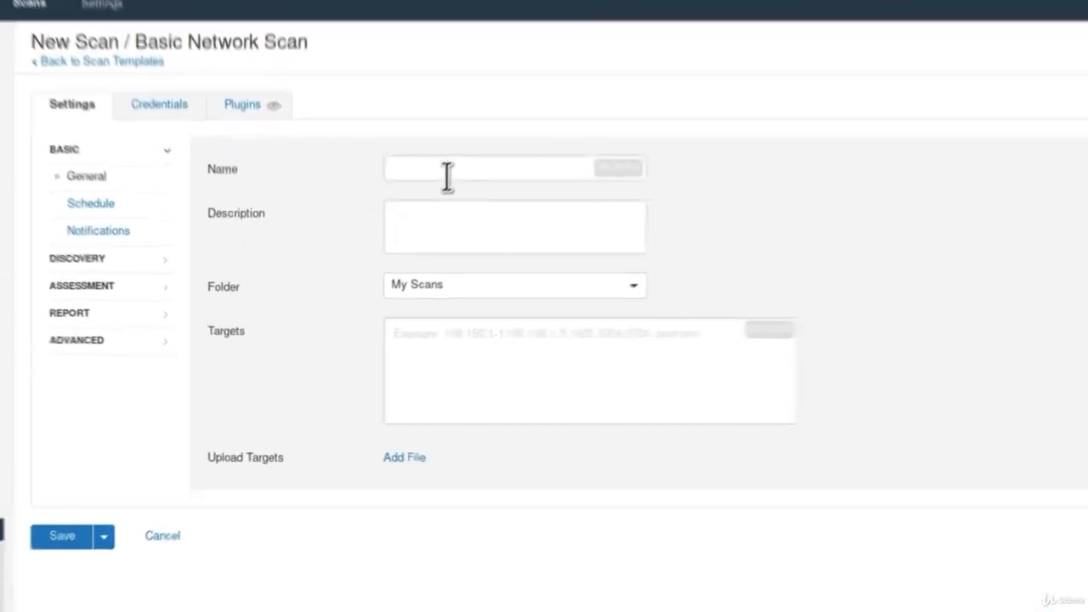
{"action": "left_click", "coordinate": [453, 173]}
{"action": "type", "text": "Windows 7"}
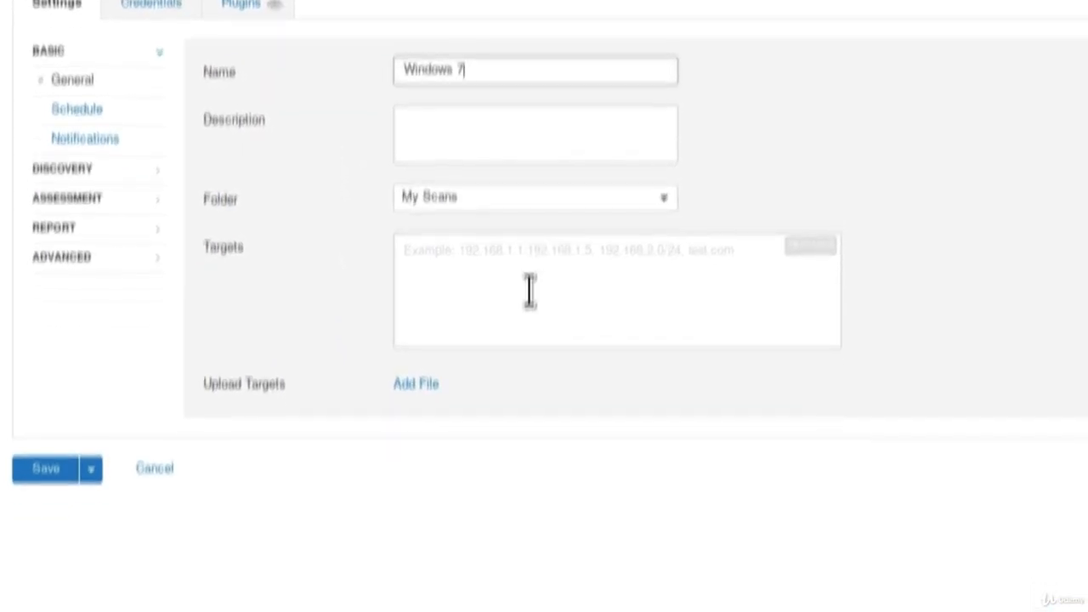
Step: Set the scan's target to the Windows 7 machine's address 192.168.1.6
{"action": "left_click", "coordinate": [499, 351]}
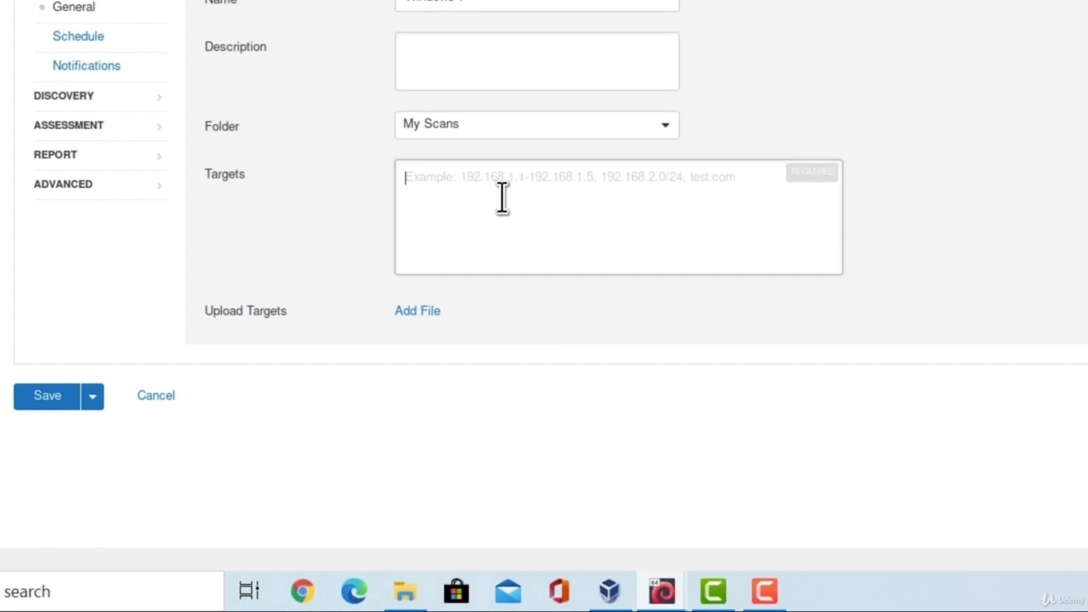
{"action": "left_click", "coordinate": [663, 591]}
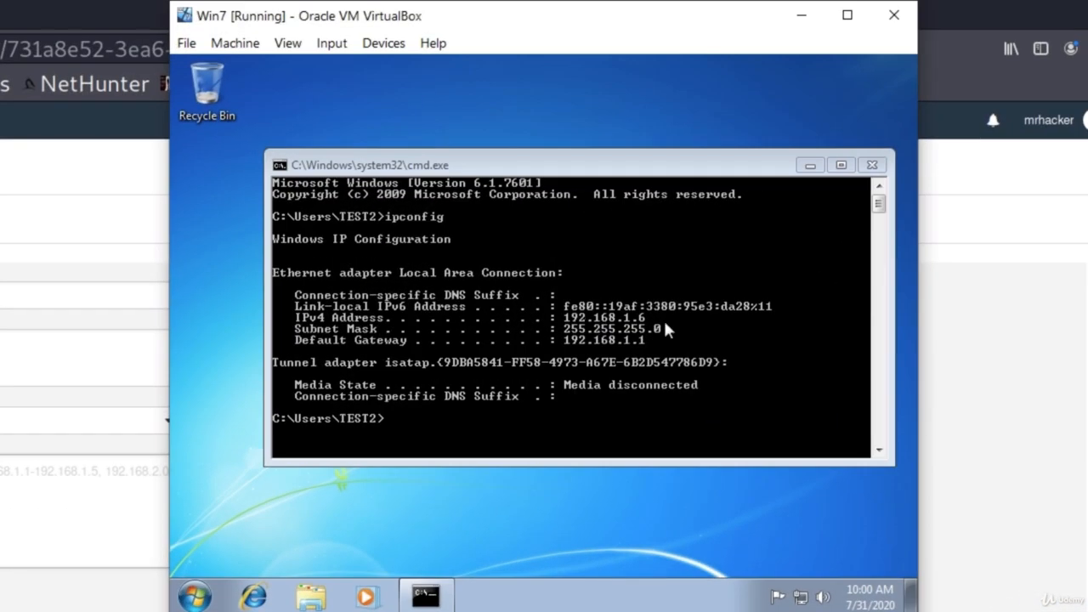
{"action": "left_click", "coordinate": [5, 515]}
{"action": "type", "text": "192.1"}
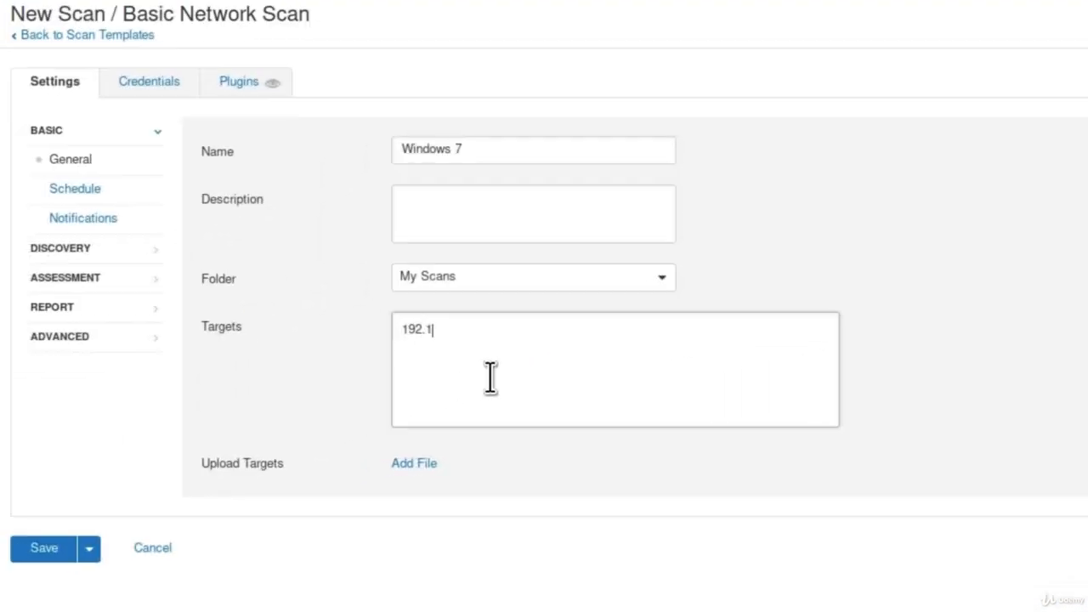
{"action": "type", "text": "68.1."}
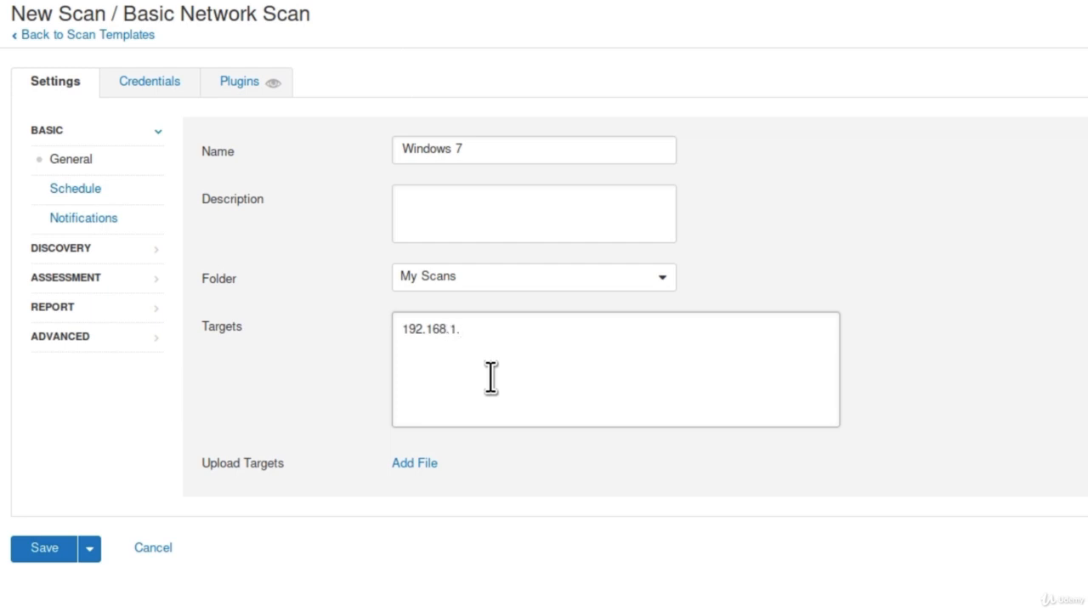
{"action": "type", "text": "6"}
Step: Set the discovery scan type to Port scan (all ports)
{"action": "left_click", "coordinate": [47, 251]}
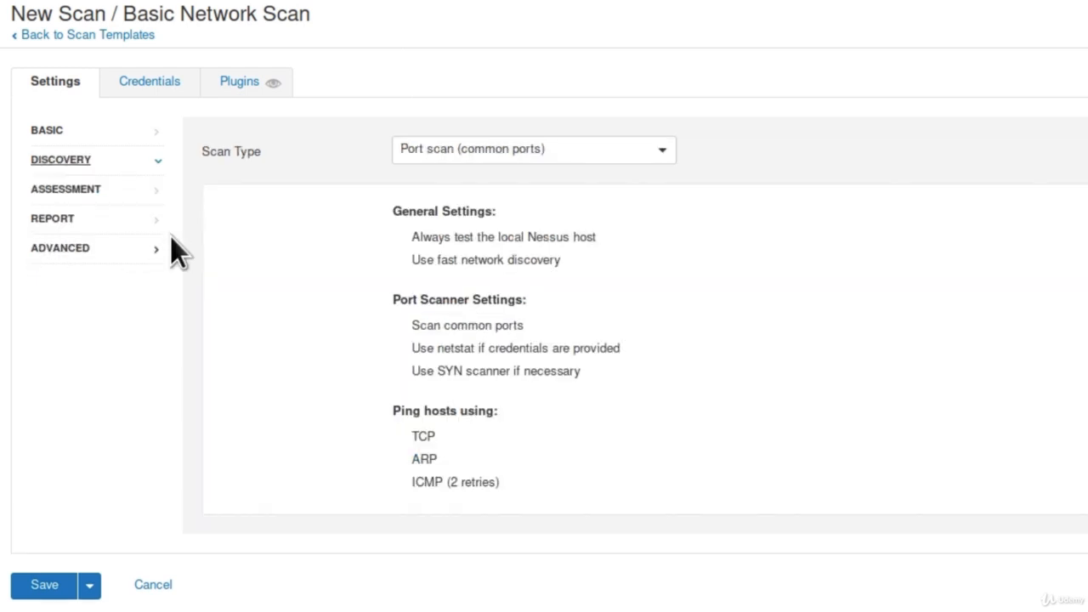
{"action": "left_click", "coordinate": [495, 150]}
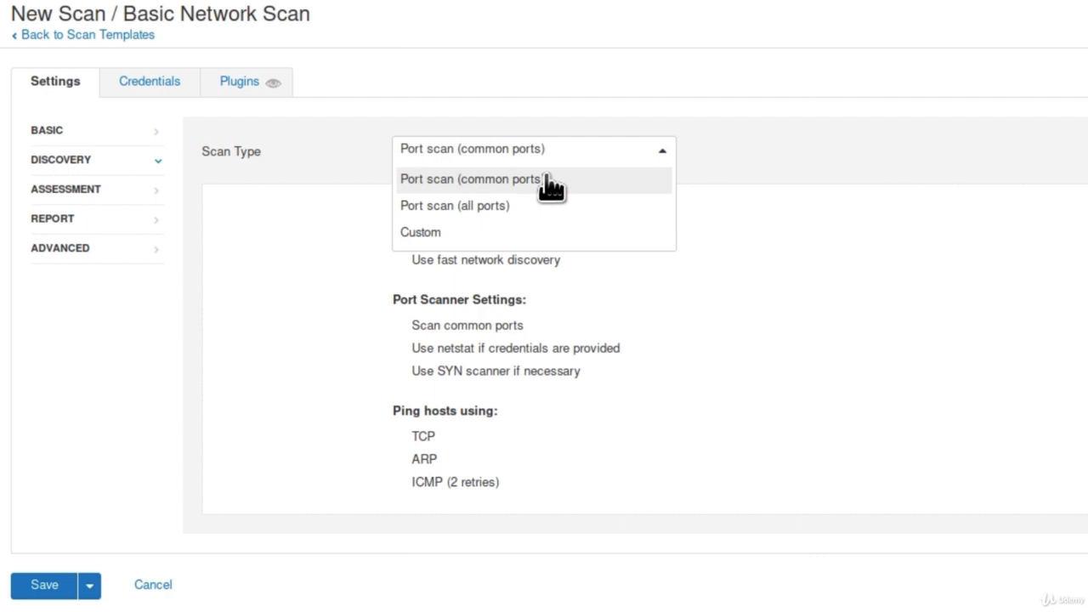
{"action": "left_click", "coordinate": [410, 205]}
Step: Set the assessment scan type to Scan for known web vulnerabilities
{"action": "left_click", "coordinate": [148, 190]}
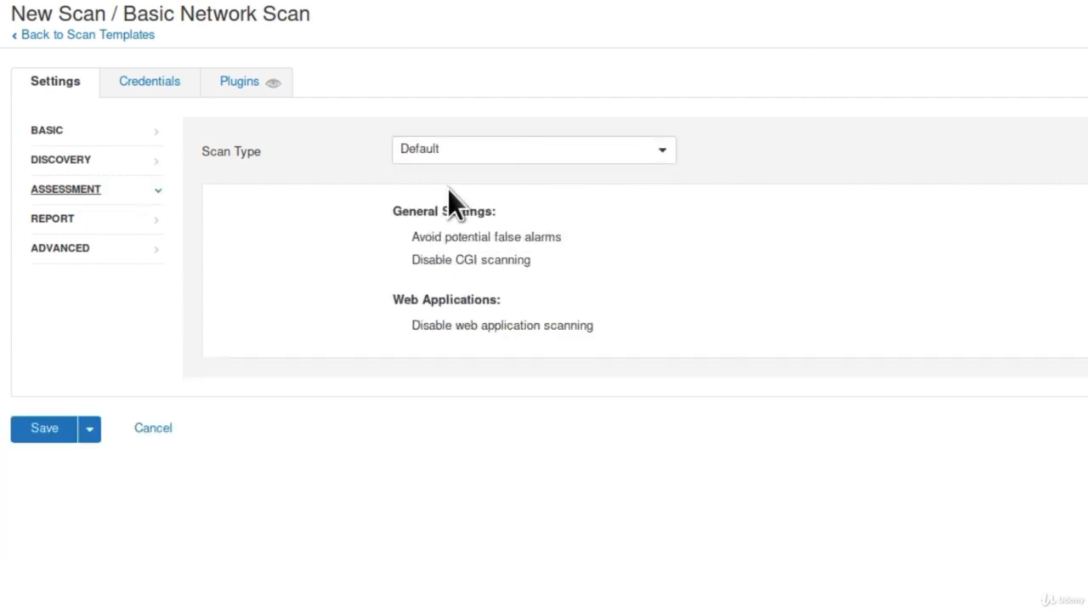
{"action": "left_click", "coordinate": [462, 150]}
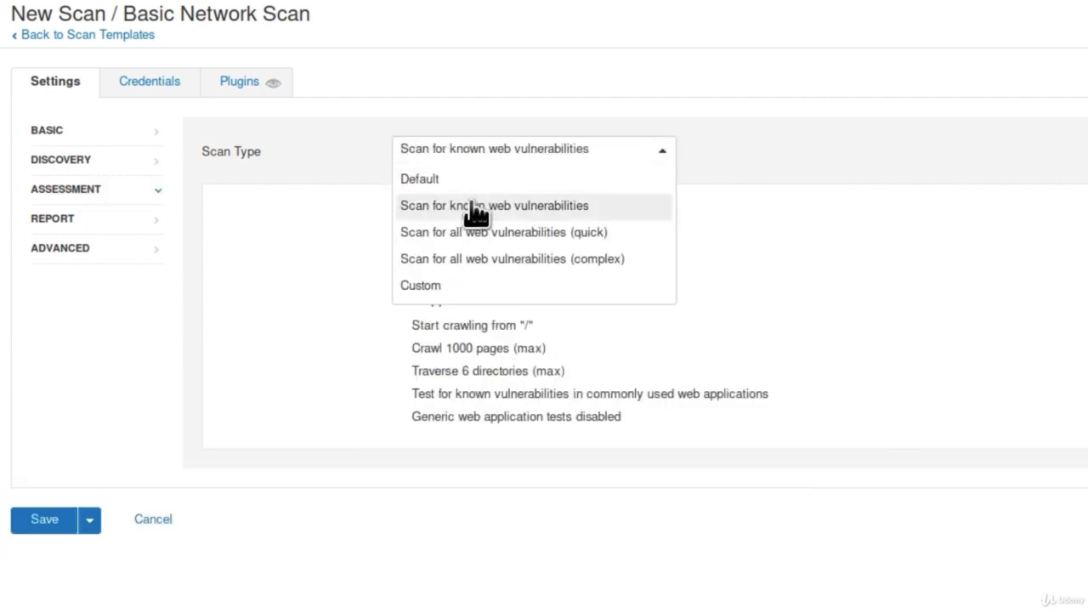
{"action": "left_click", "coordinate": [552, 212]}
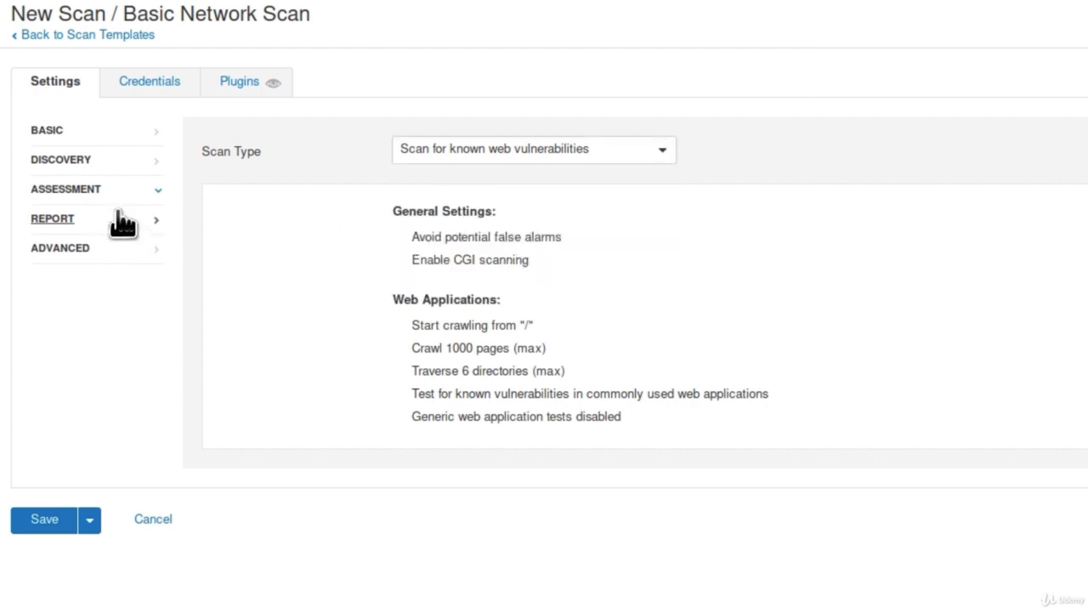
Step: Review the report and advanced settings, then save the scan
{"action": "left_click", "coordinate": [109, 220]}
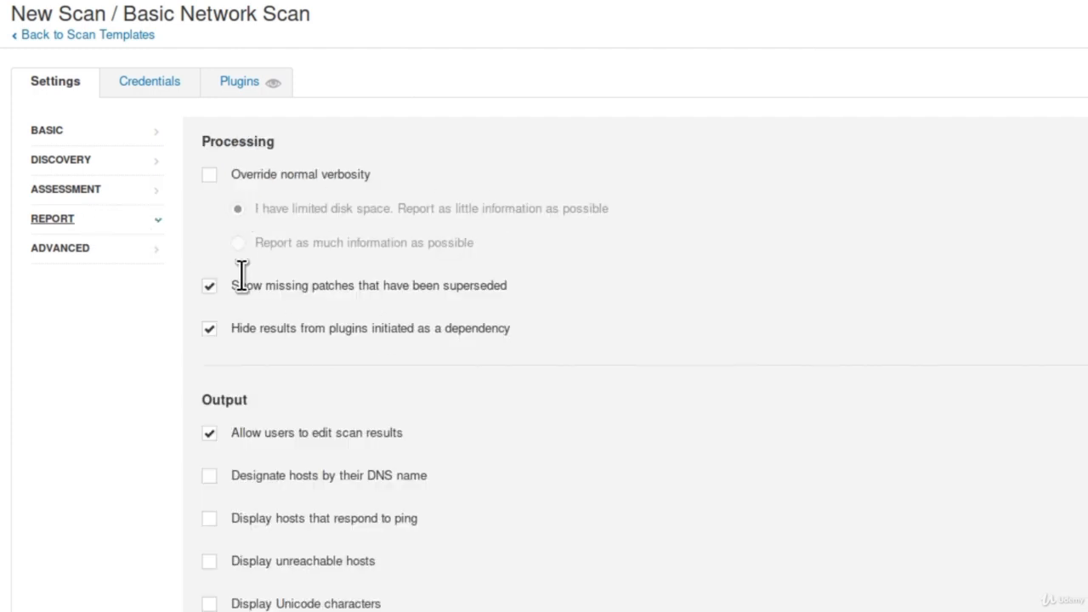
{"action": "left_click", "coordinate": [54, 249]}
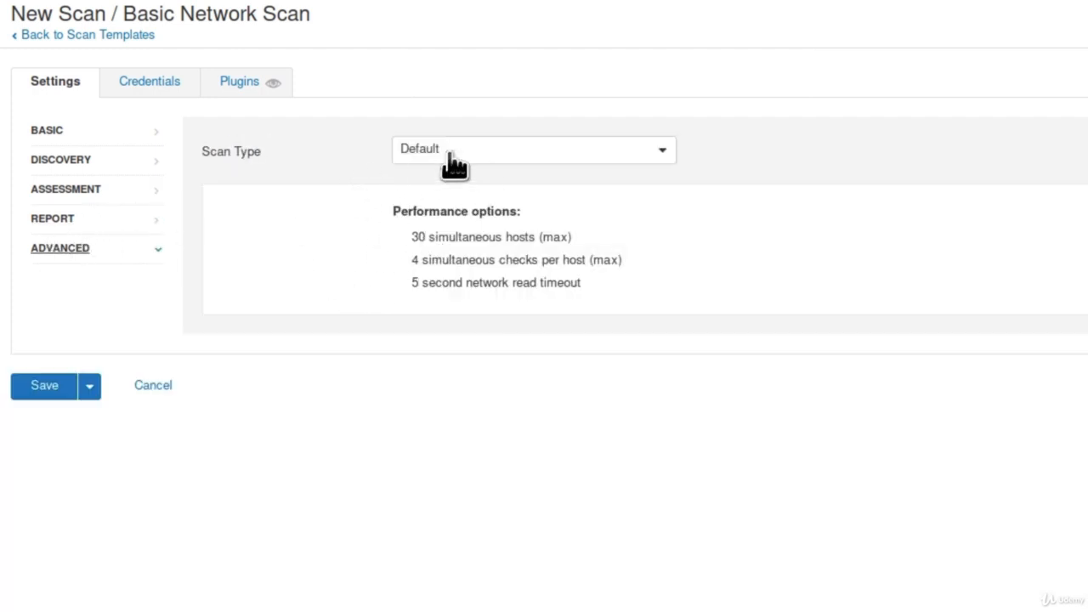
{"action": "left_click", "coordinate": [35, 388]}
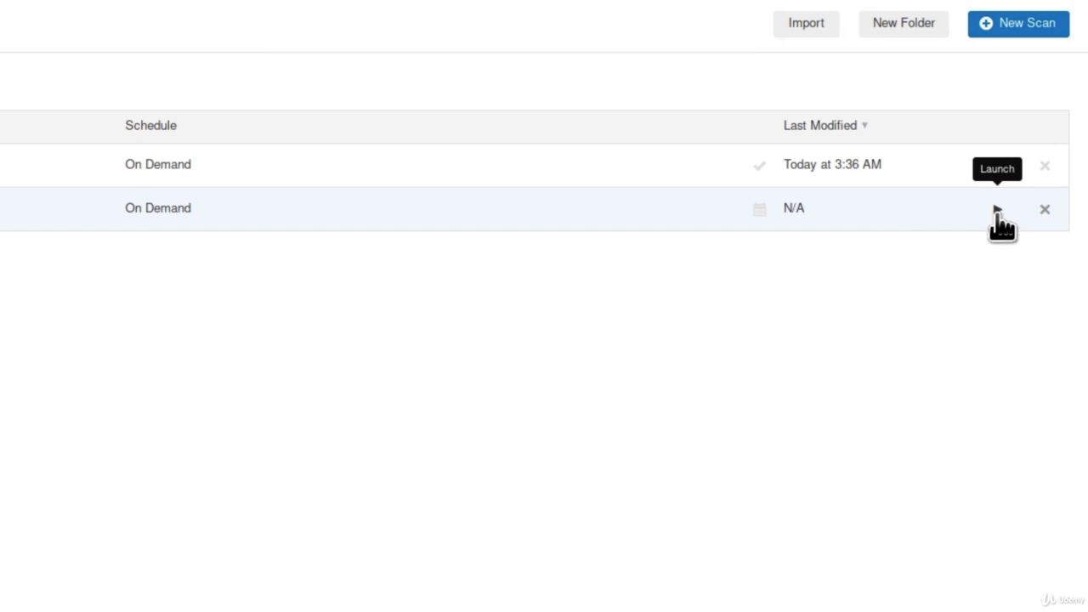
Step: Launch the Windows 7 scan and wait for it to finish
{"action": "left_click", "coordinate": [997, 209]}
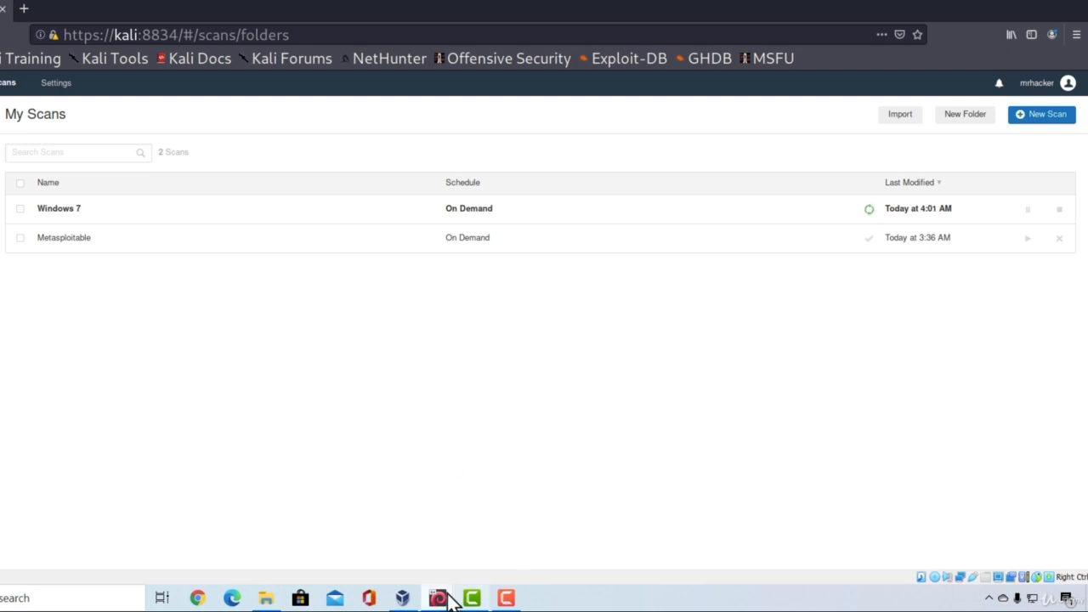
{"action": "mouse_move", "coordinate": [468, 595]}
{"action": "left_click", "coordinate": [515, 528]}
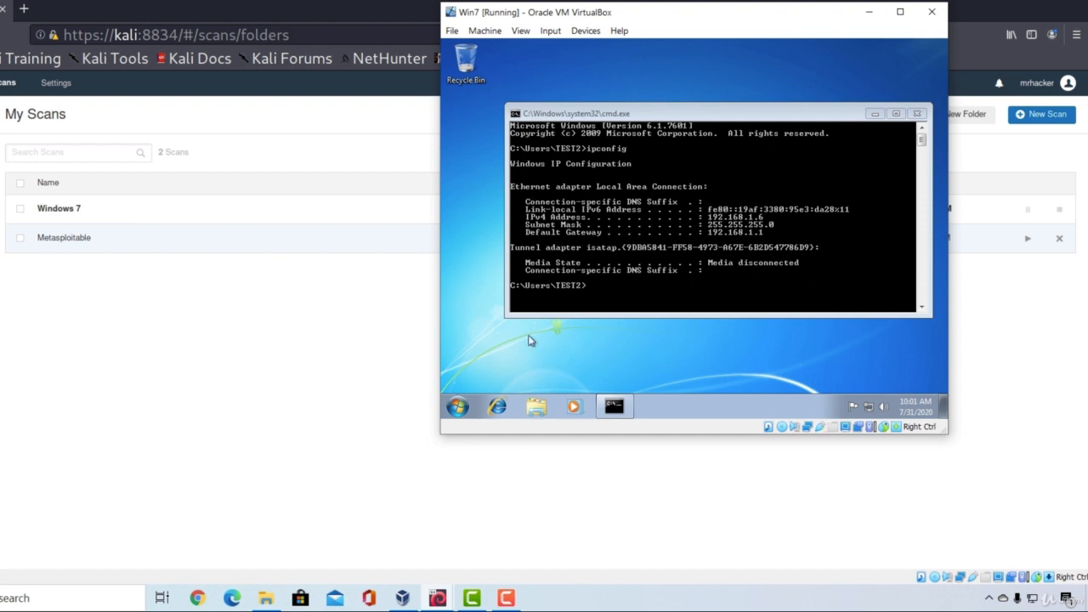
{"action": "left_click", "coordinate": [216, 371]}
{"action": "left_click", "coordinate": [279, 214]}
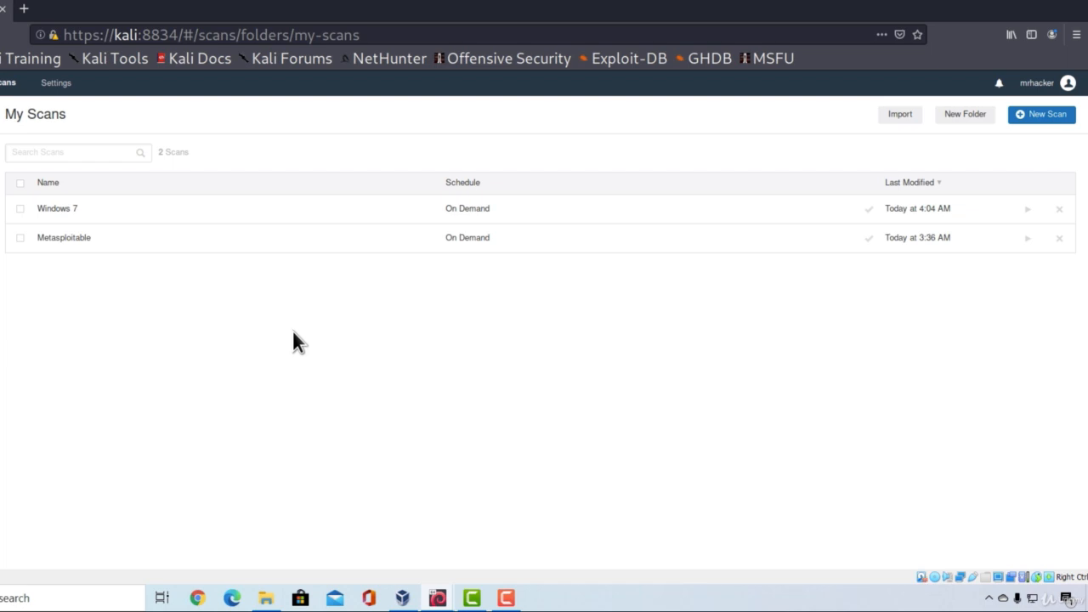
Step: Open the Windows 7 scan results for host 192.168.1.6 and its Microsoft Windows (Multiple Issues) group
{"action": "left_click", "coordinate": [194, 208]}
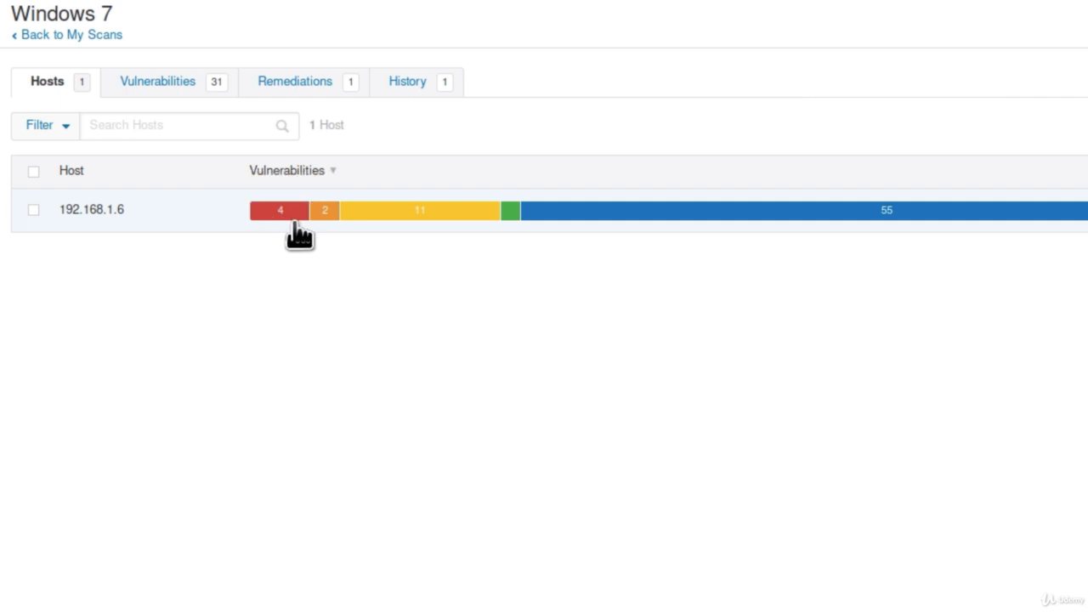
{"action": "mouse_move", "coordinate": [323, 222]}
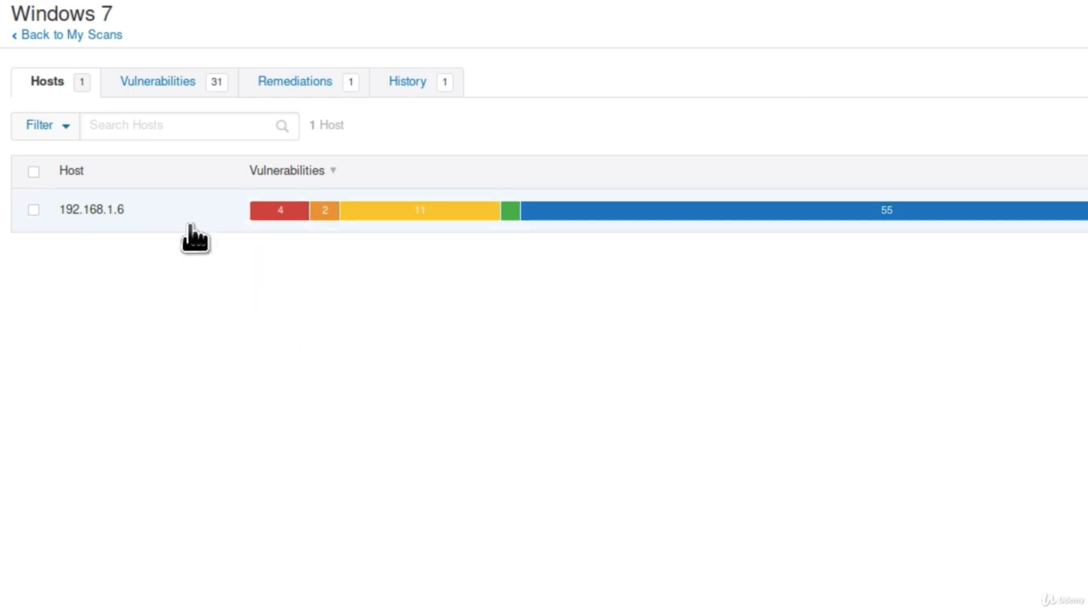
{"action": "left_click", "coordinate": [275, 212]}
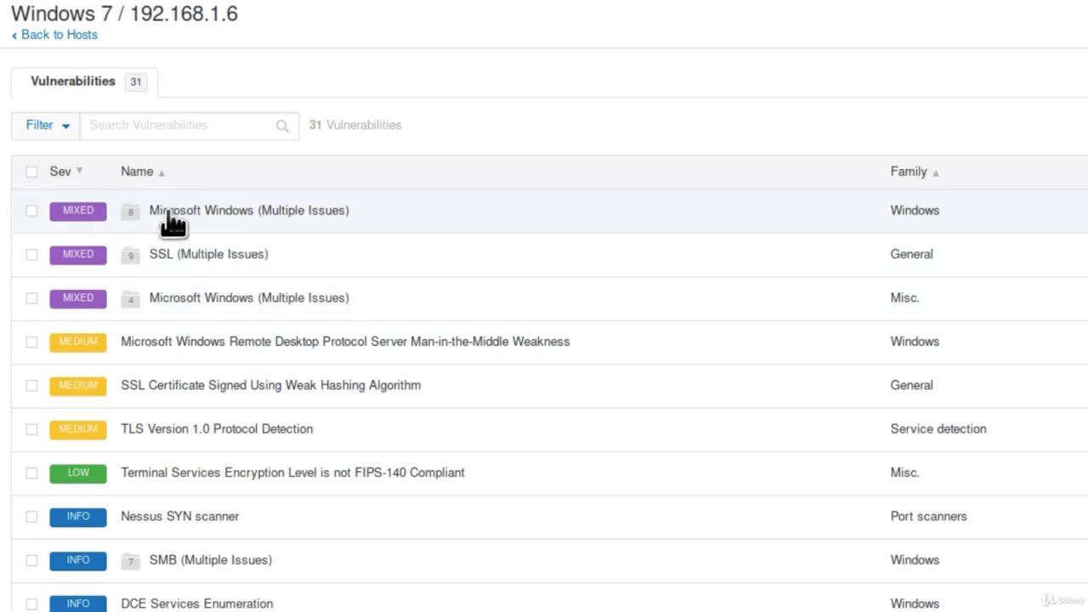
{"action": "left_click", "coordinate": [258, 217]}
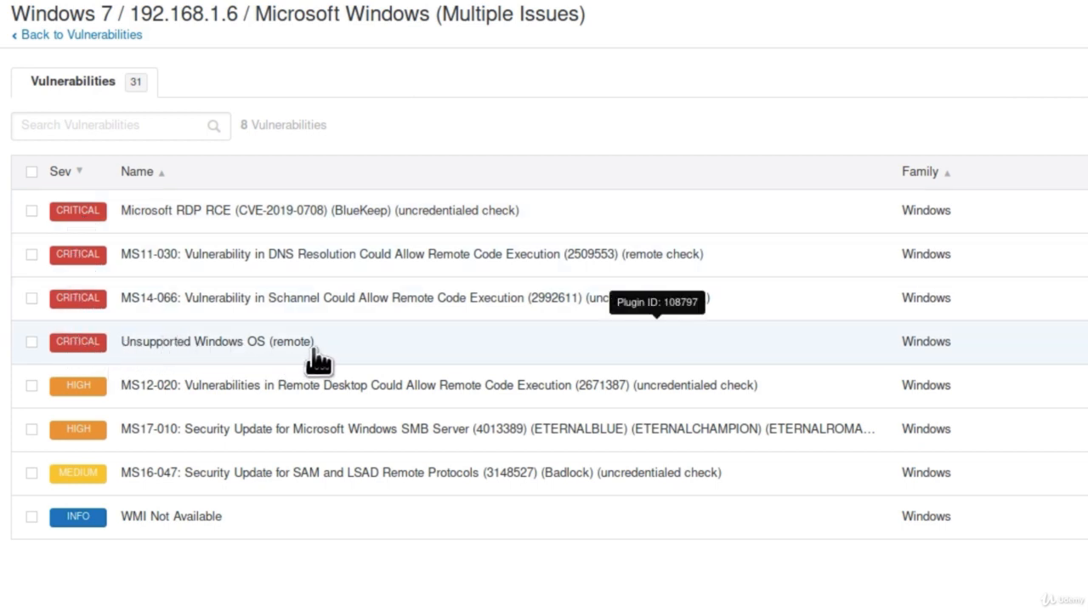
Step: Review the details of the Unsupported Windows OS and MS14-066 Schannel vulnerabilities
{"action": "left_click", "coordinate": [283, 360]}
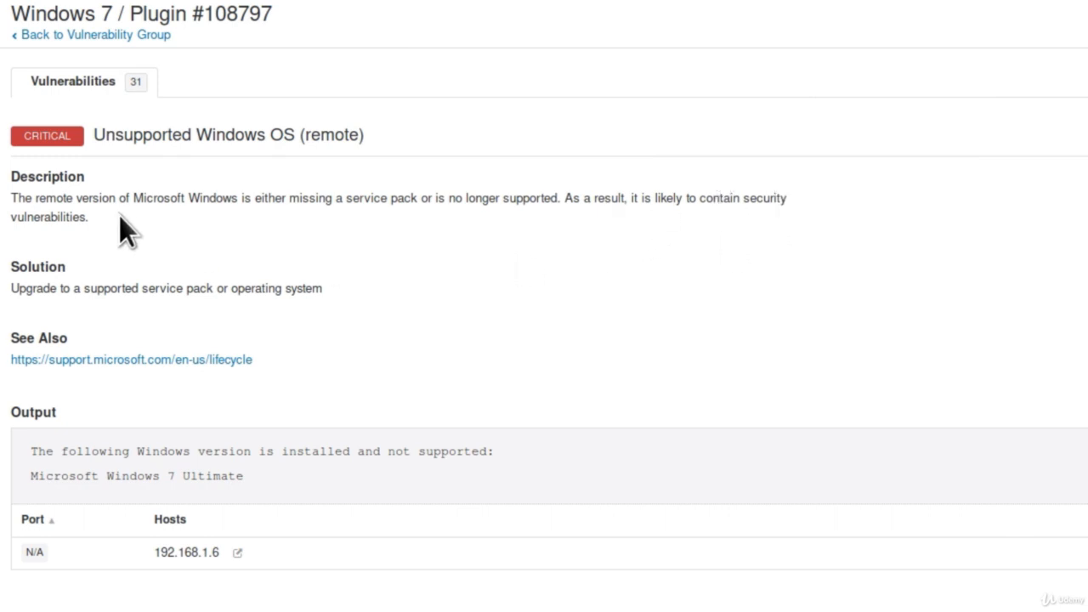
{"action": "left_click", "coordinate": [96, 36]}
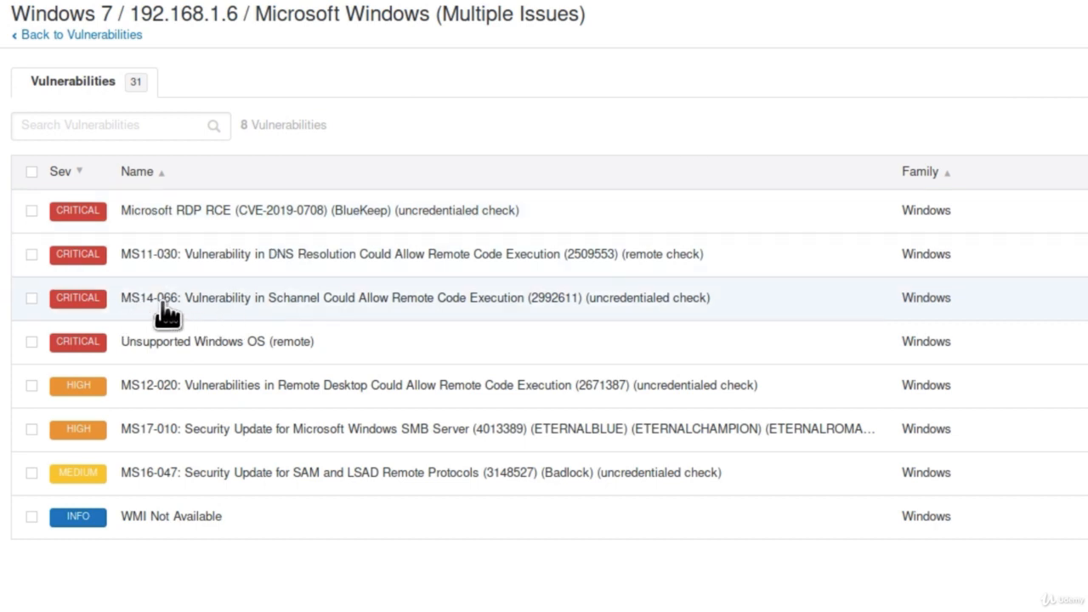
{"action": "left_click", "coordinate": [190, 314]}
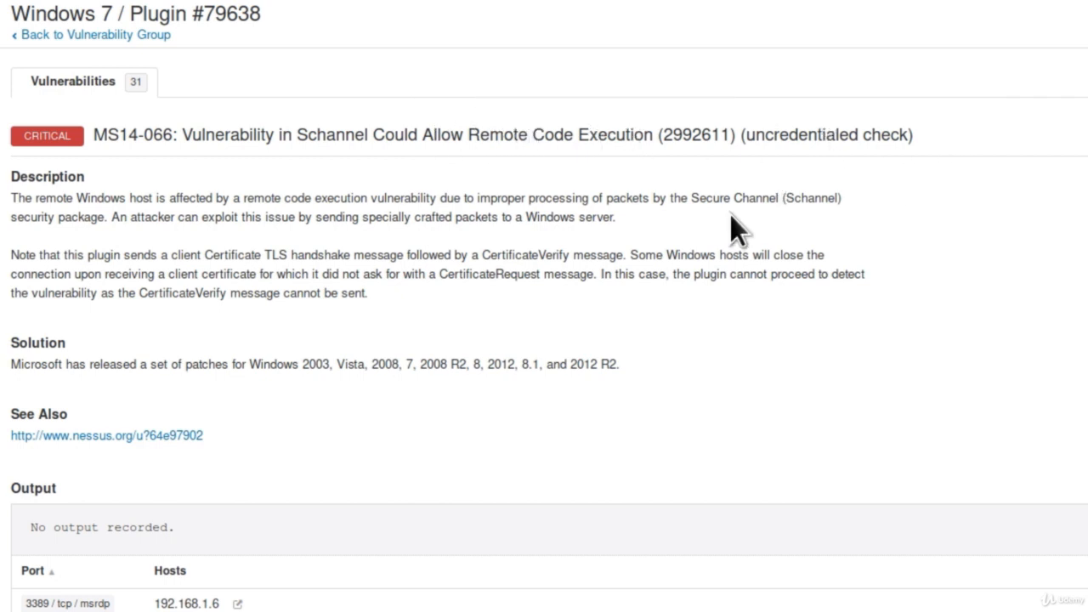
{"action": "scroll", "coordinate": [742, 237], "scroll_direction": "down", "scroll_amount": 5}
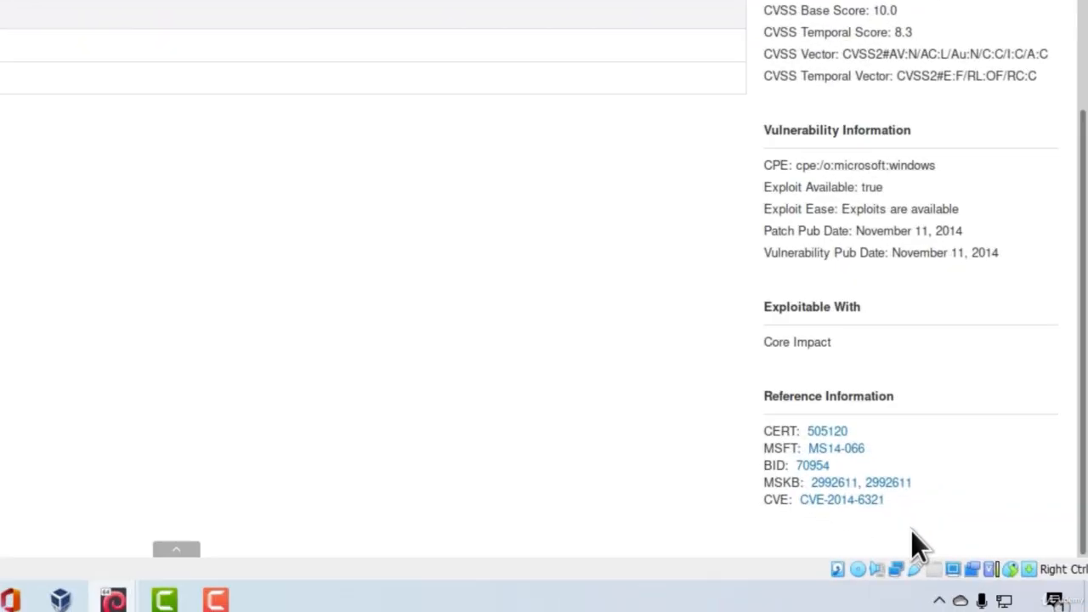
{"action": "left_click_drag", "start_coordinate": [912, 519], "coordinate": [762, 437]}
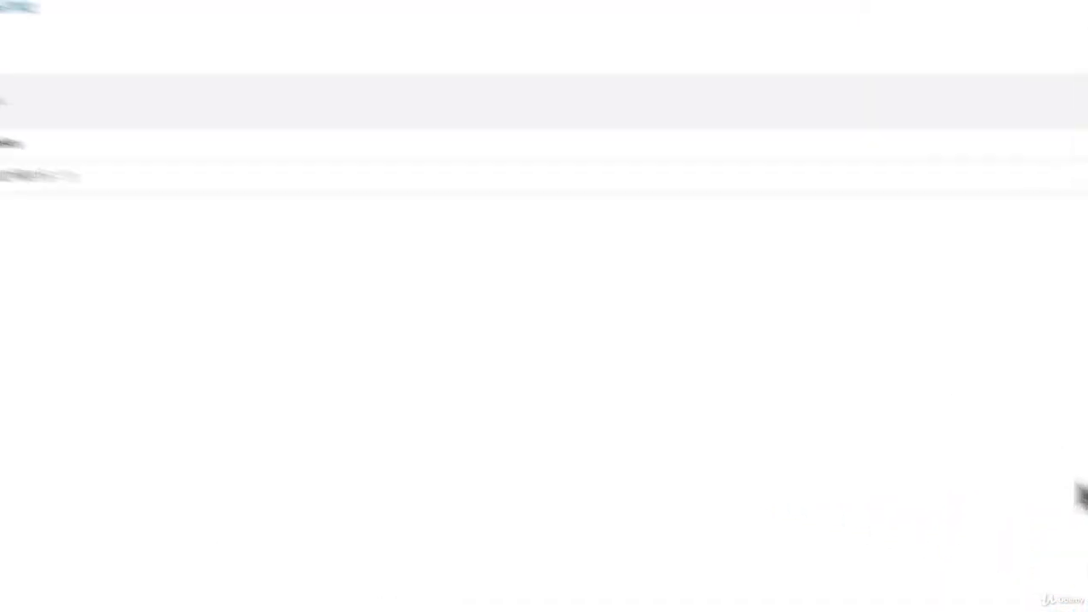
{"action": "scroll", "coordinate": [544, 306], "scroll_direction": "up", "scroll_amount": 5}
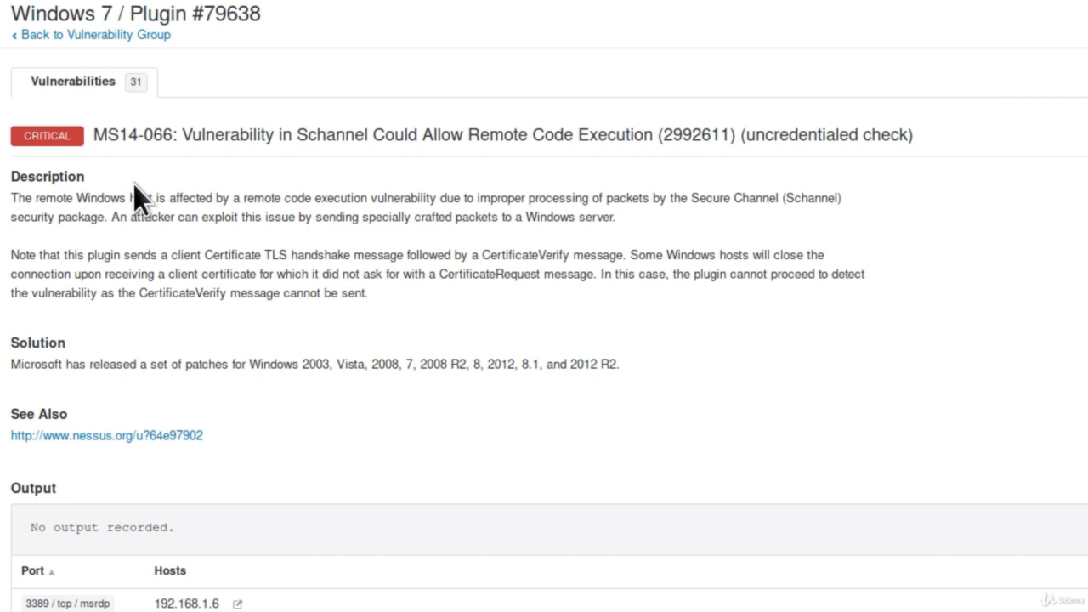
{"action": "left_click", "coordinate": [58, 36]}
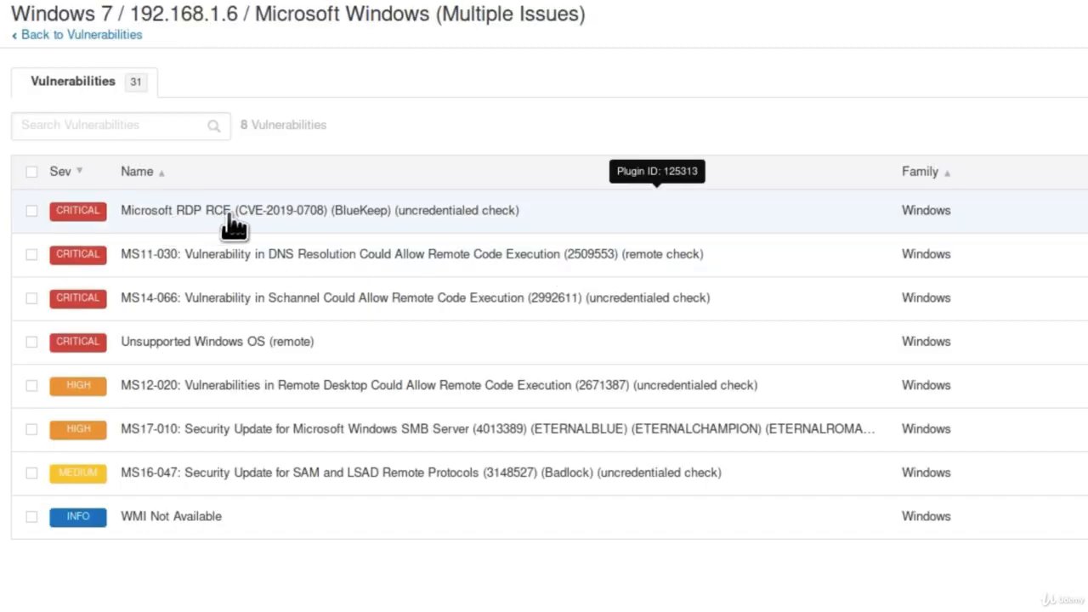
Step: Examine the Microsoft RDP RCE (BlueKeep) vulnerability details, then return to the vulnerability group
{"action": "left_click", "coordinate": [280, 217]}
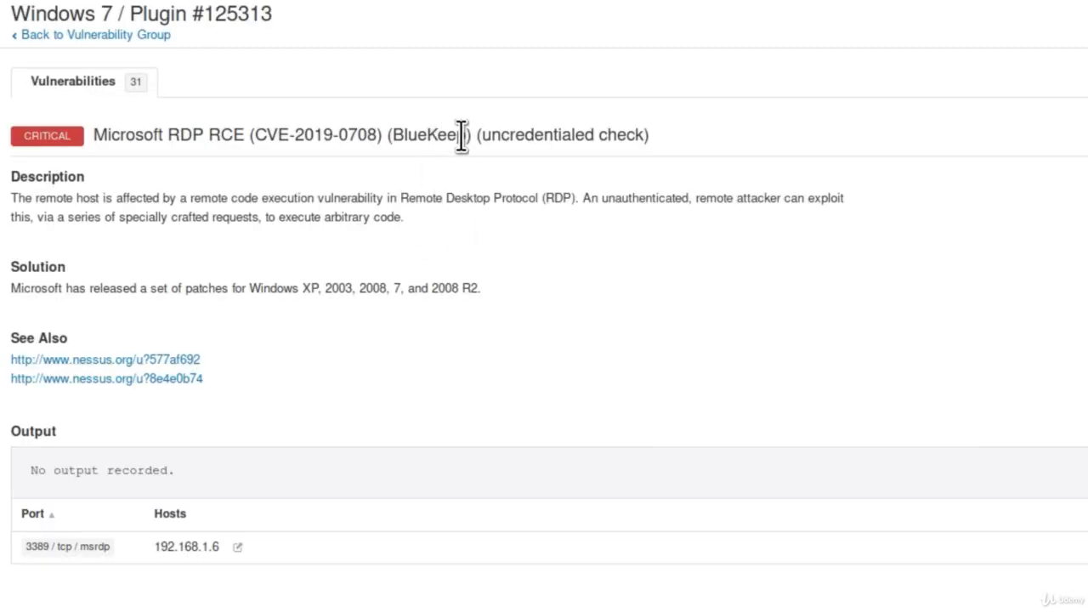
{"action": "left_click_drag", "start_coordinate": [467, 138], "coordinate": [396, 139]}
{"action": "left_click", "coordinate": [442, 204]}
{"action": "left_click", "coordinate": [75, 35]}
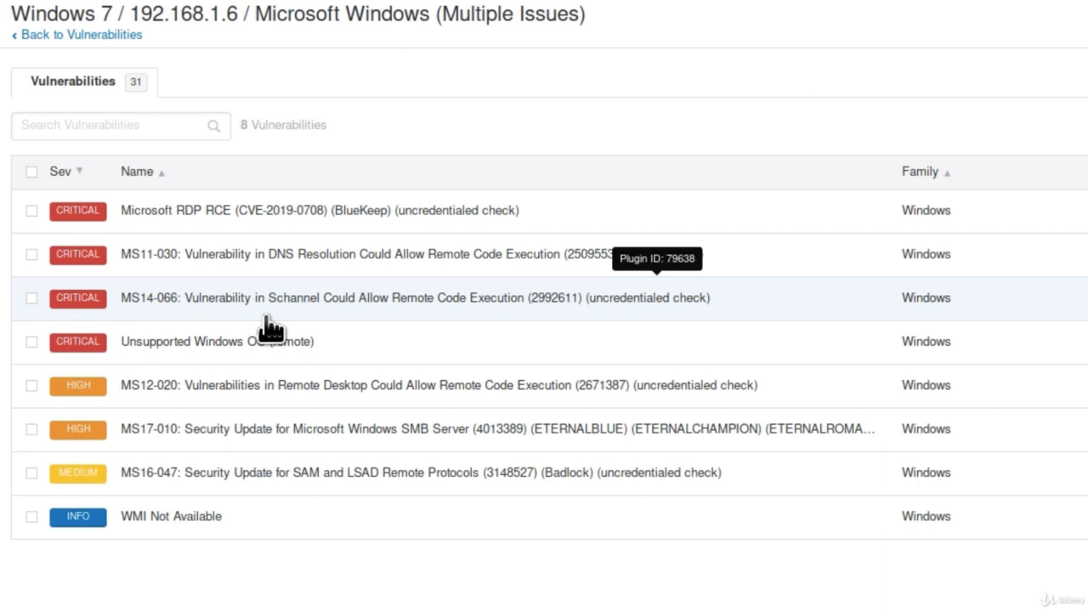